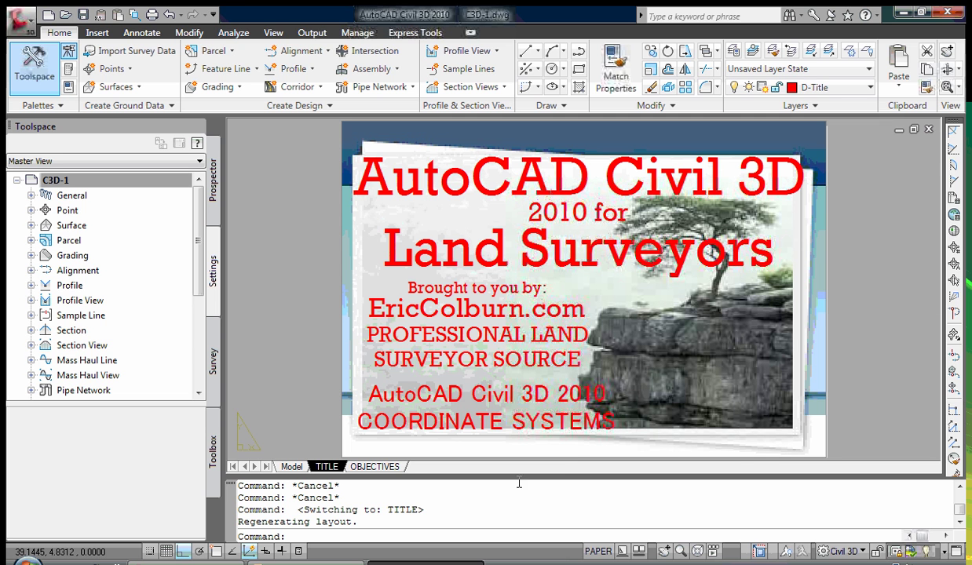
- View the OBJECTIVES layout, then return to the C3D-1 site plan in Model space
{"action": "left_click", "coordinate": [394, 468]}
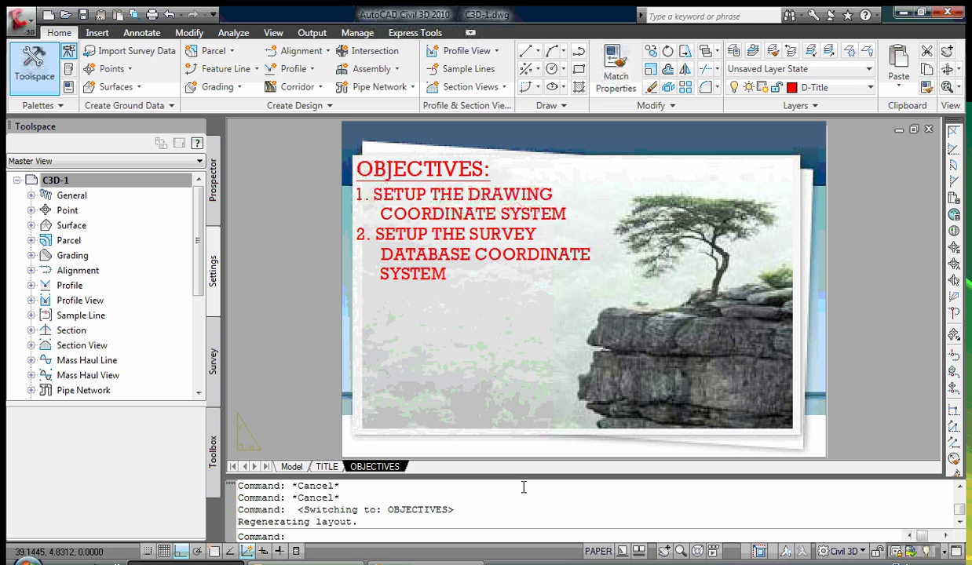
{"action": "left_click", "coordinate": [291, 467]}
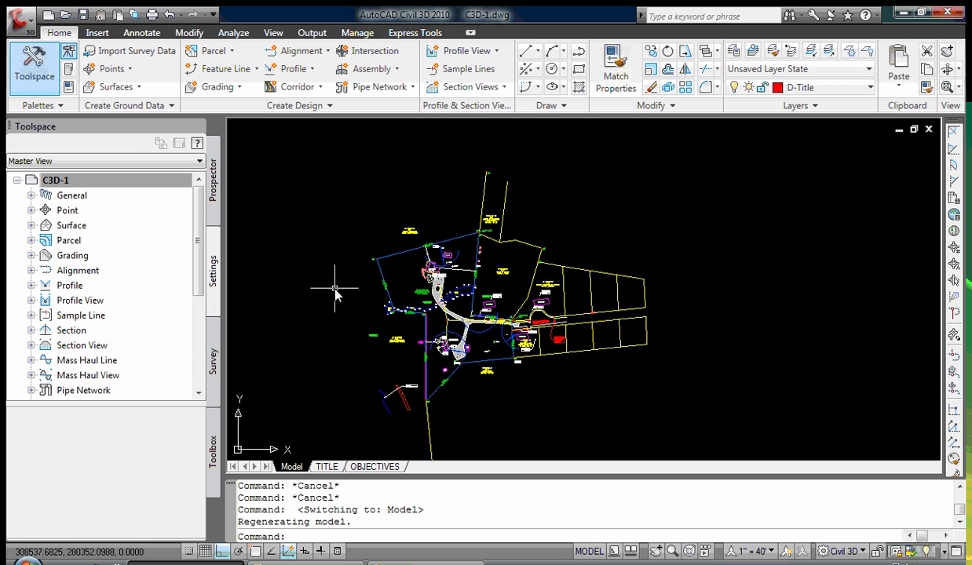
- Open Edit Drawing Settings for the C3D-1 drawing from the Prospector tree
{"action": "left_click", "coordinate": [216, 292]}
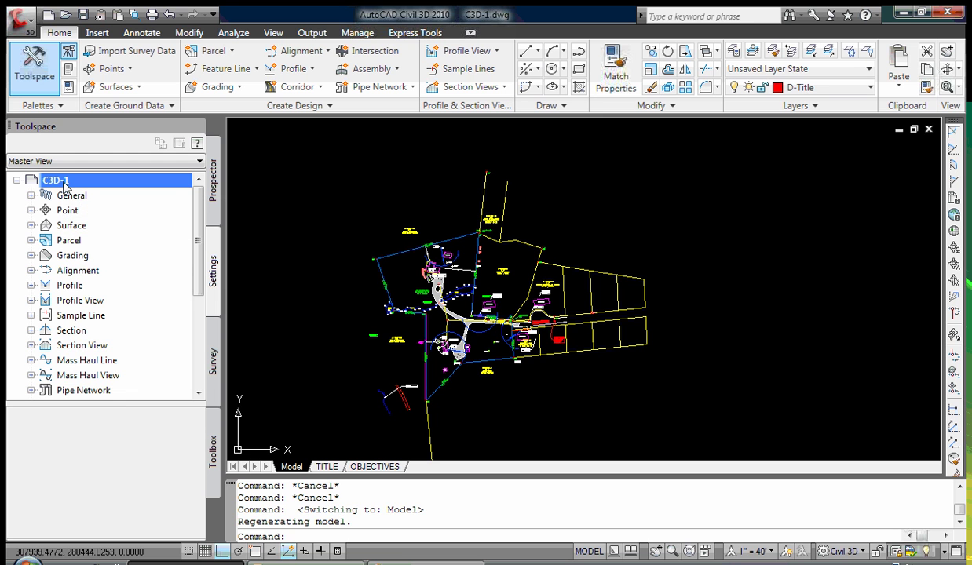
{"action": "right_click", "coordinate": [65, 184]}
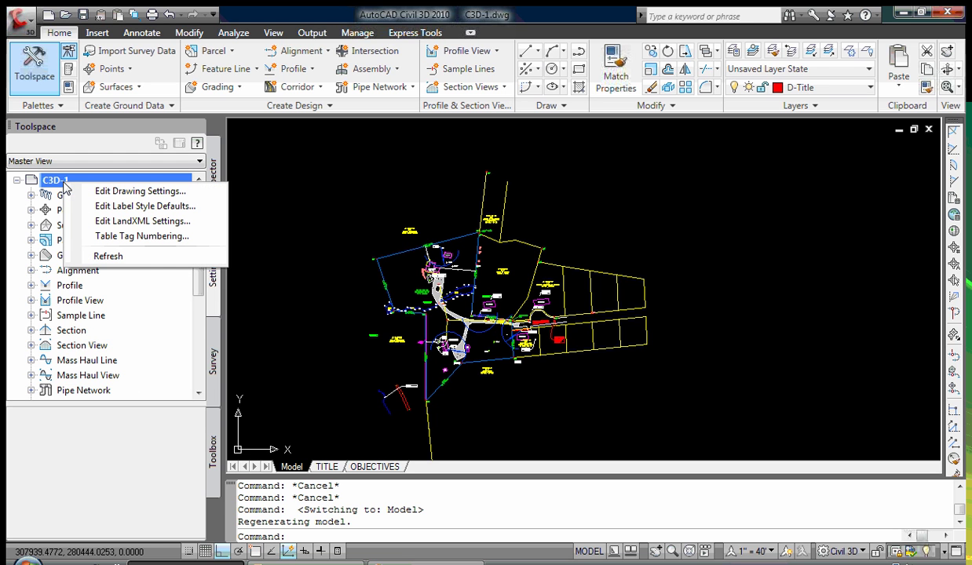
{"action": "left_click", "coordinate": [112, 193]}
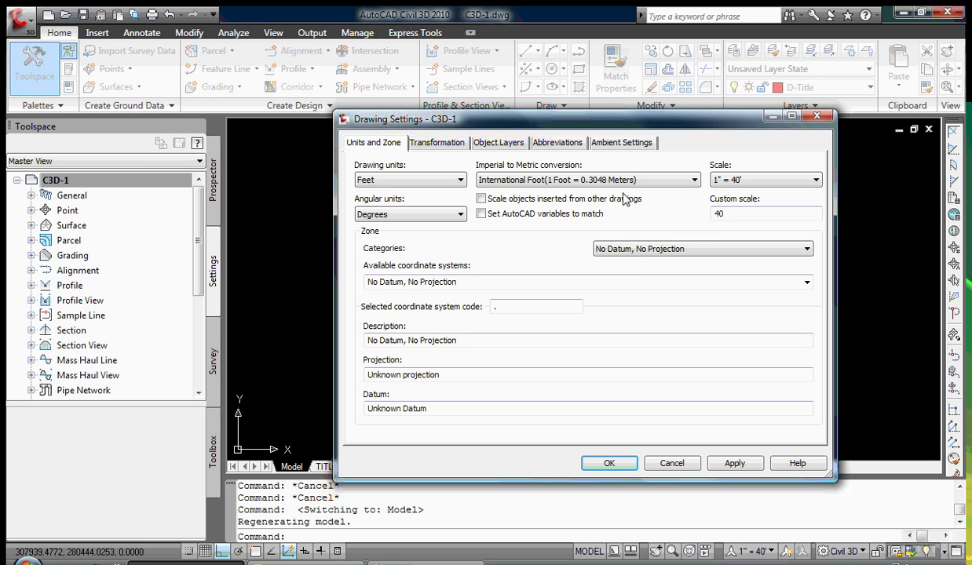
{"action": "left_click", "coordinate": [694, 181]}
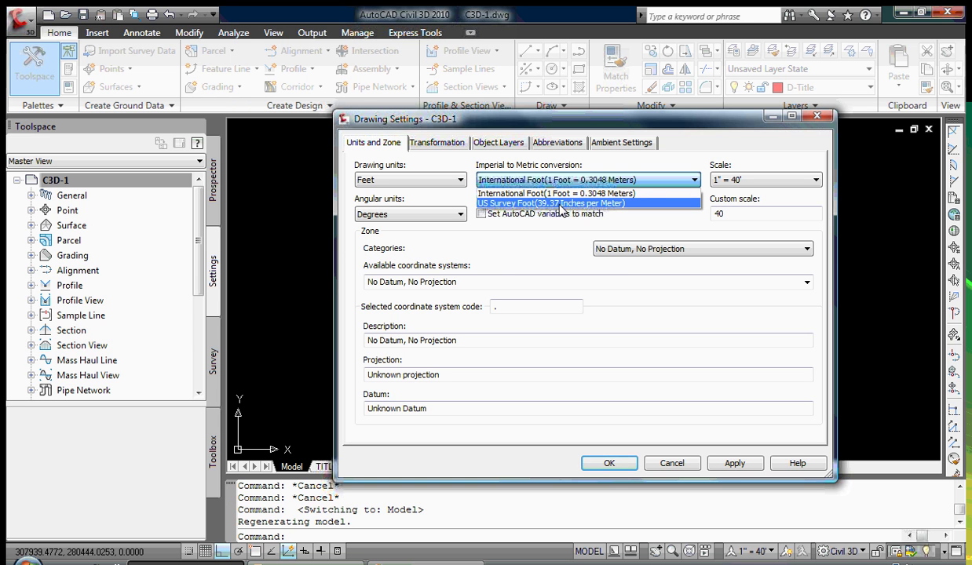
{"action": "left_click", "coordinate": [618, 225]}
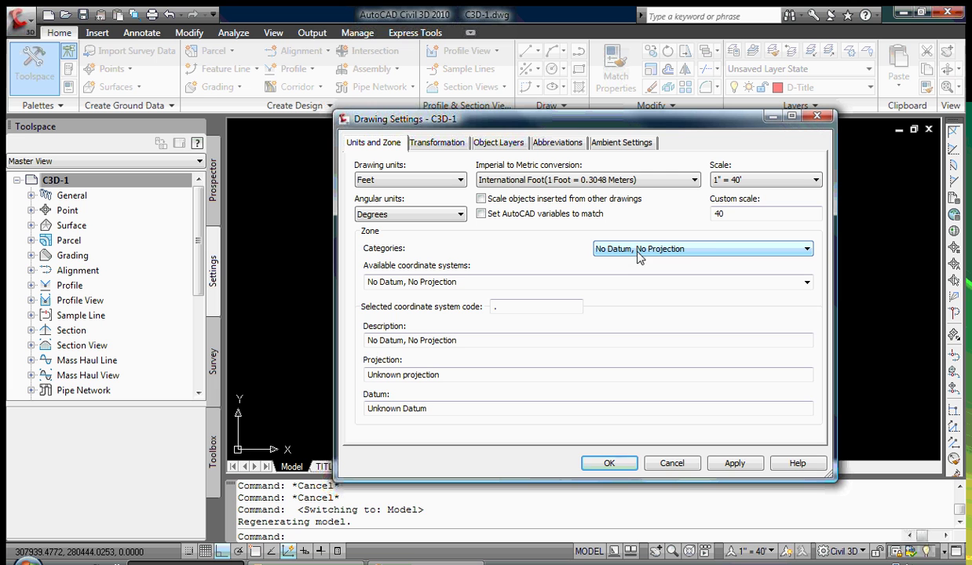
- On Units and Zone, pick the USA, Rhode Island category and list its coordinate systems
{"action": "left_click", "coordinate": [717, 251]}
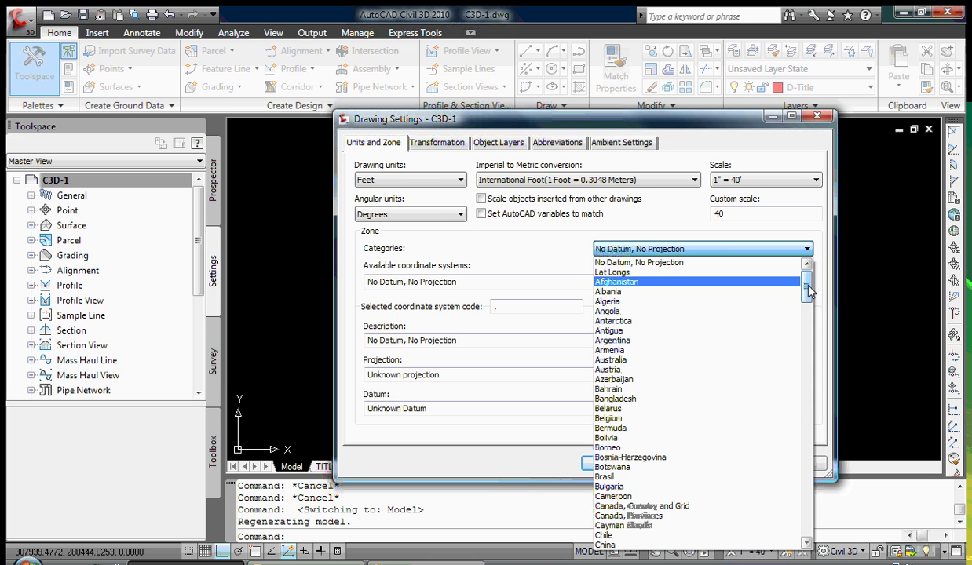
{"action": "left_click_drag", "start_coordinate": [809, 291], "coordinate": [812, 497]}
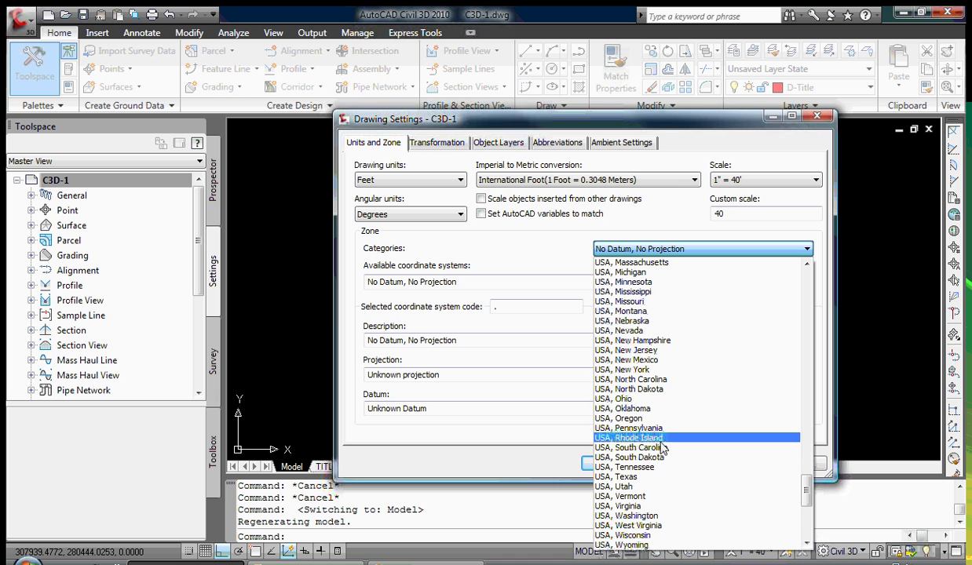
{"action": "left_click", "coordinate": [640, 437]}
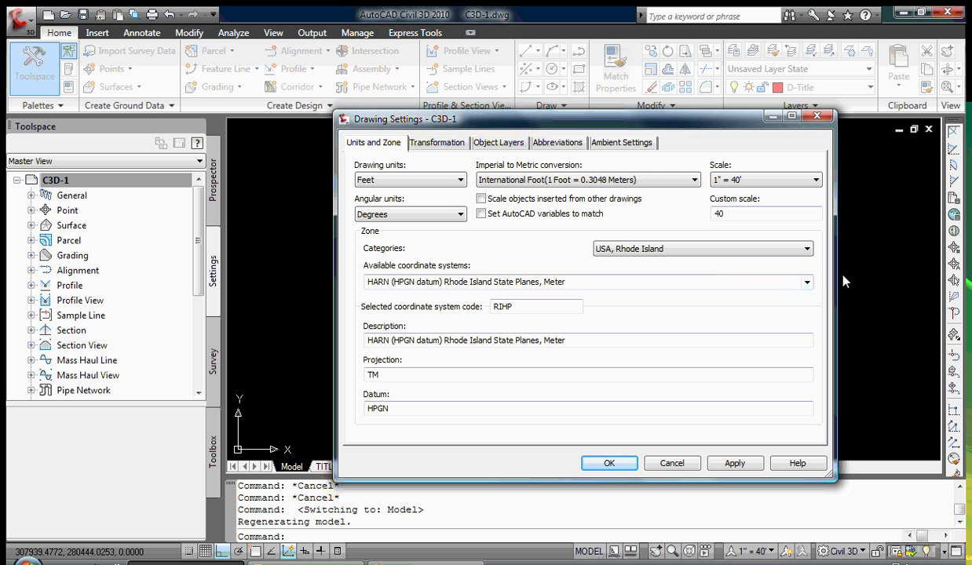
{"action": "left_click", "coordinate": [807, 283]}
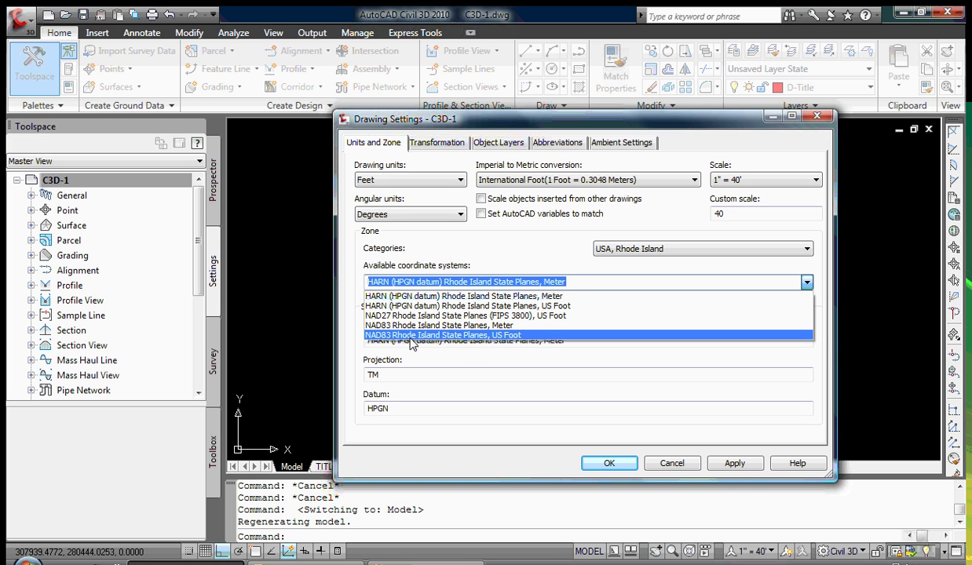
- Make NAD83 Rhode Island State Planes, US Foot the drawing's coordinate system, then apply and close
{"action": "left_click", "coordinate": [507, 335]}
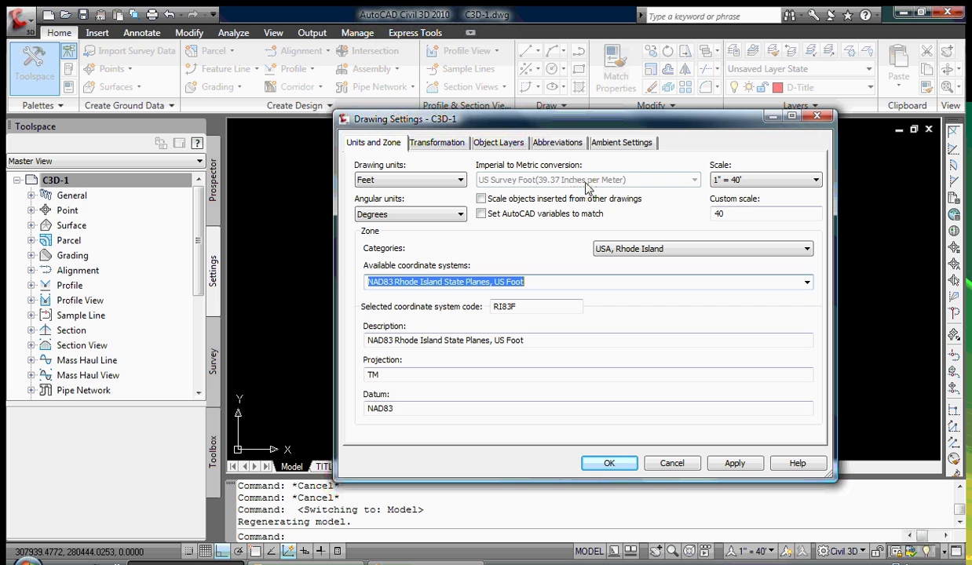
{"action": "left_click", "coordinate": [734, 464]}
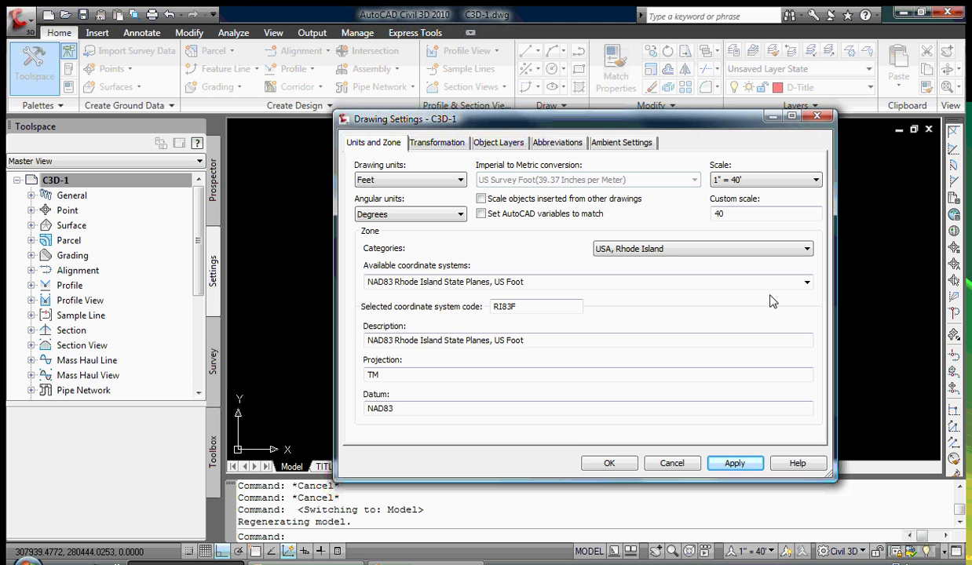
{"action": "left_click", "coordinate": [598, 462]}
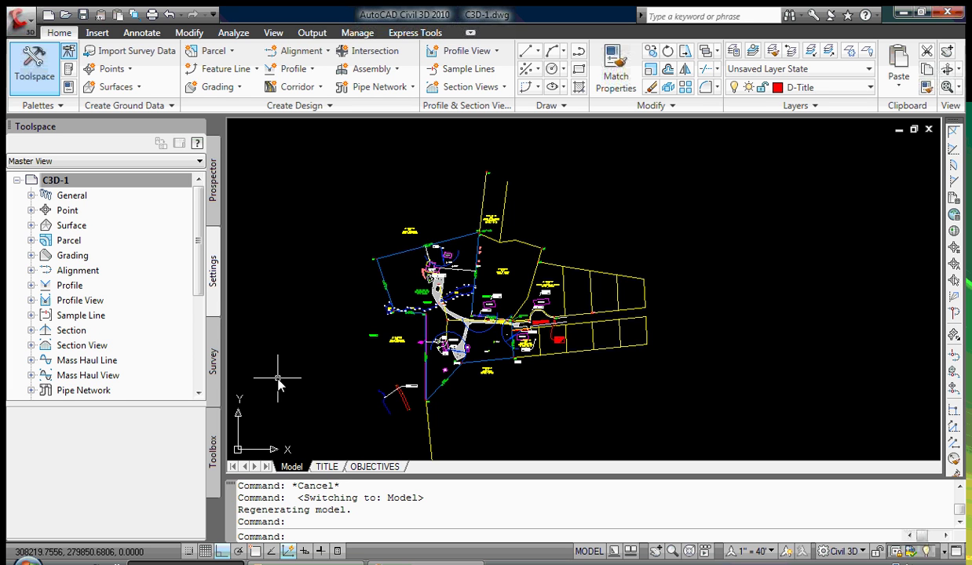
- Open survey database 046 from the Toolspace Survey tab and bring up its context menu
{"action": "left_click", "coordinate": [215, 372]}
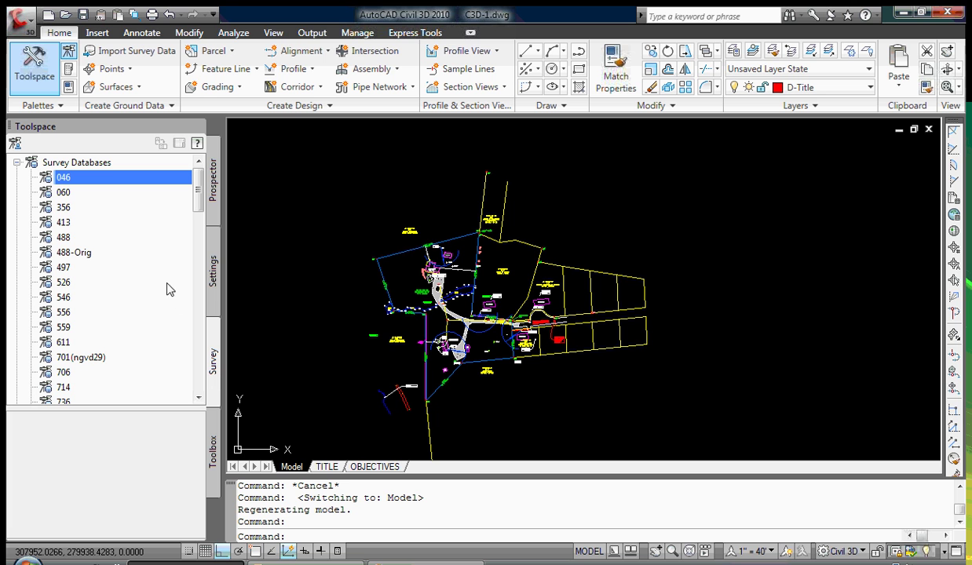
{"action": "left_click_drag", "start_coordinate": [115, 174], "coordinate": [65, 182]}
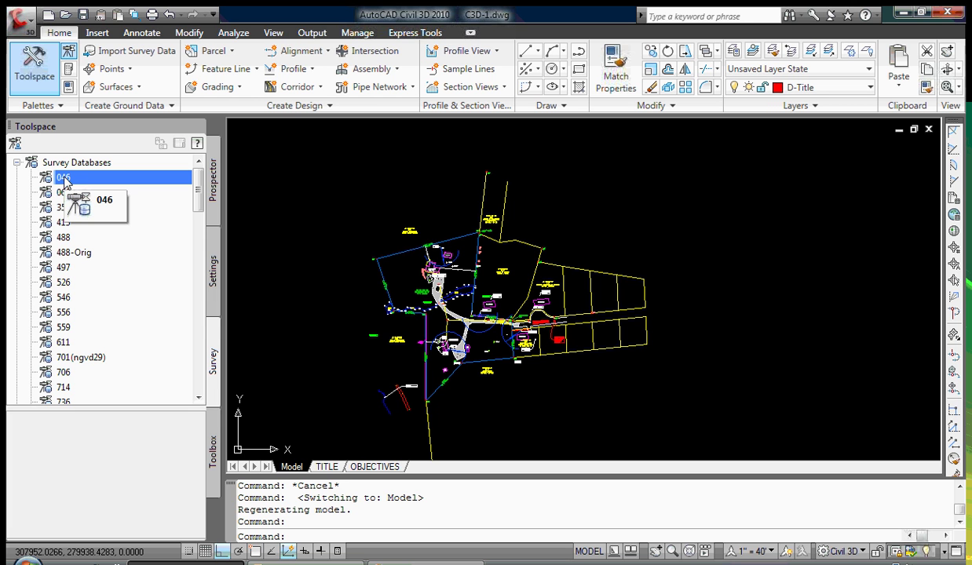
{"action": "right_click_drag", "start_coordinate": [65, 182], "coordinate": [66, 182]}
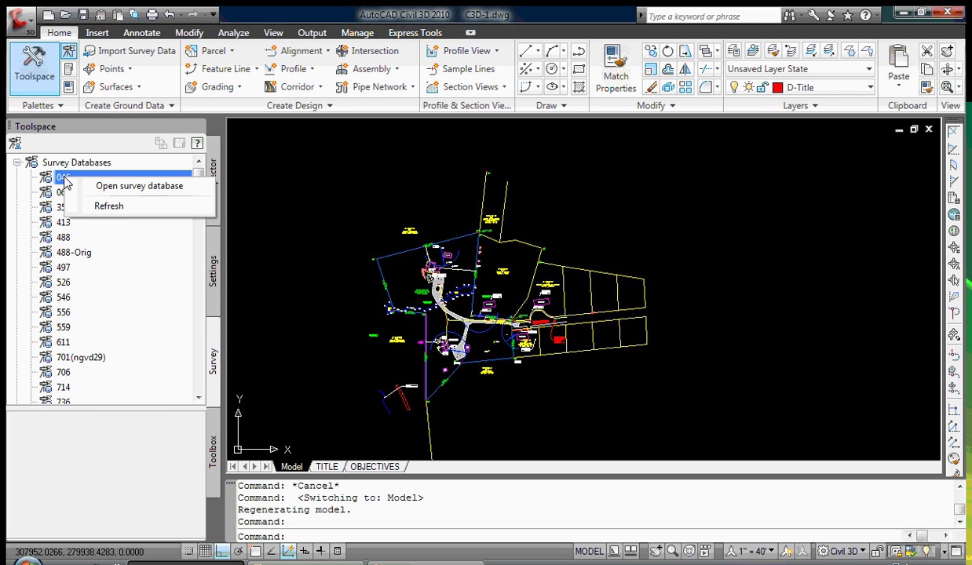
{"action": "left_click", "coordinate": [119, 189]}
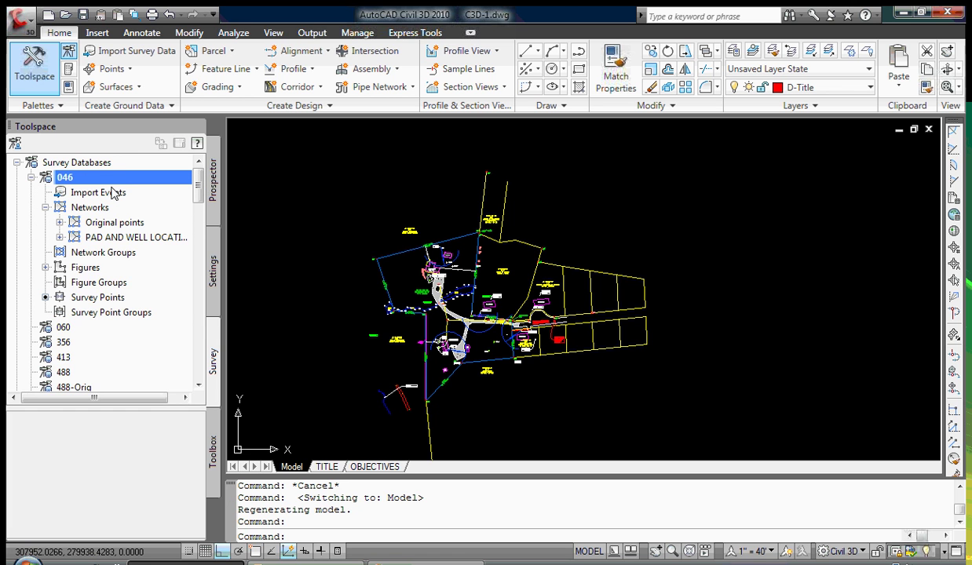
{"action": "right_click", "coordinate": [66, 178]}
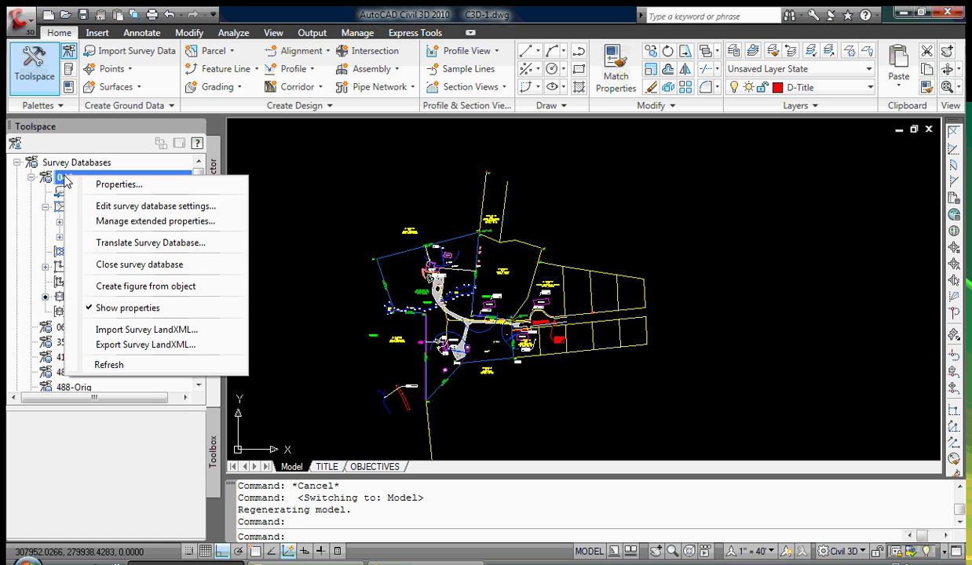
- Open the 046 survey database settings and keep Distance at International Foot
{"action": "left_click", "coordinate": [110, 206]}
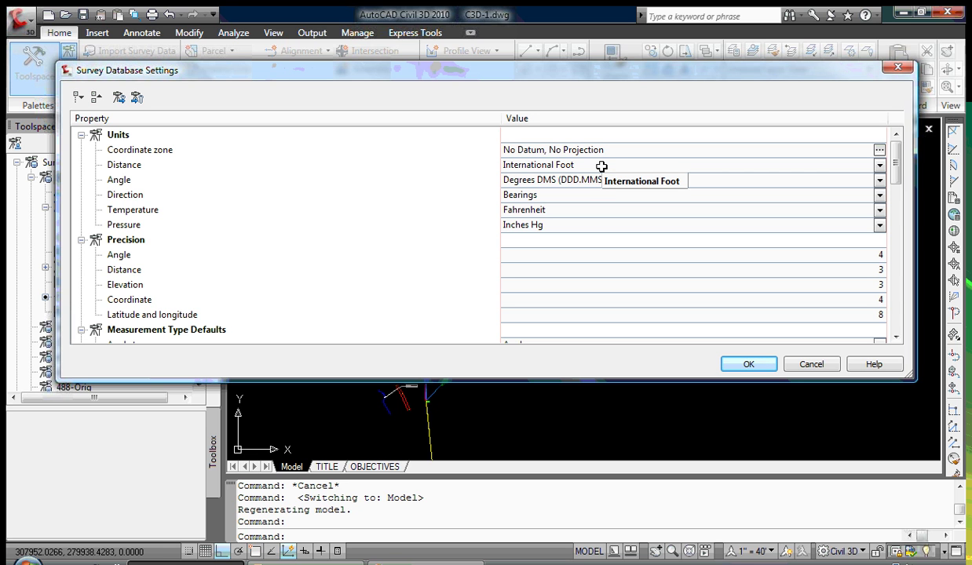
{"action": "left_click", "coordinate": [880, 166]}
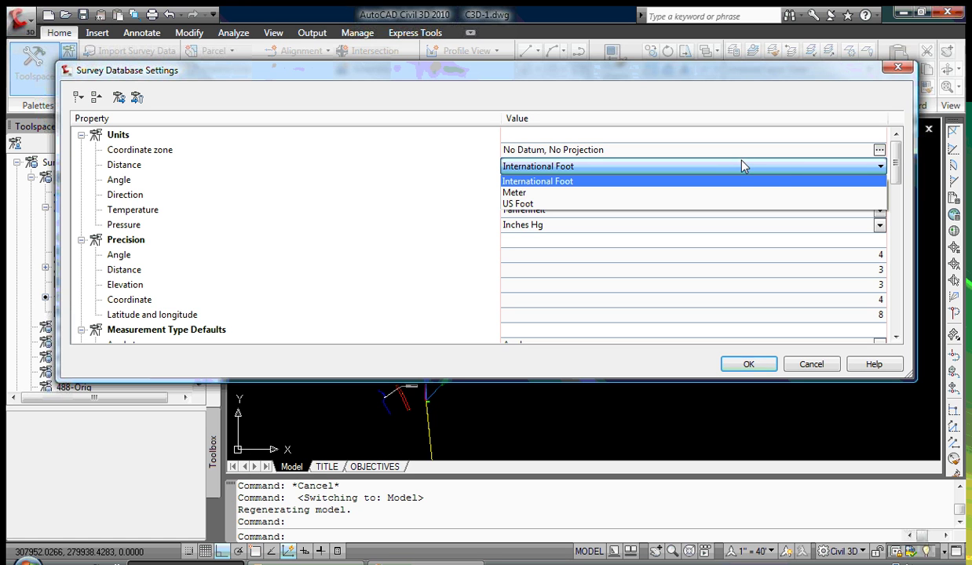
{"action": "left_click", "coordinate": [547, 157]}
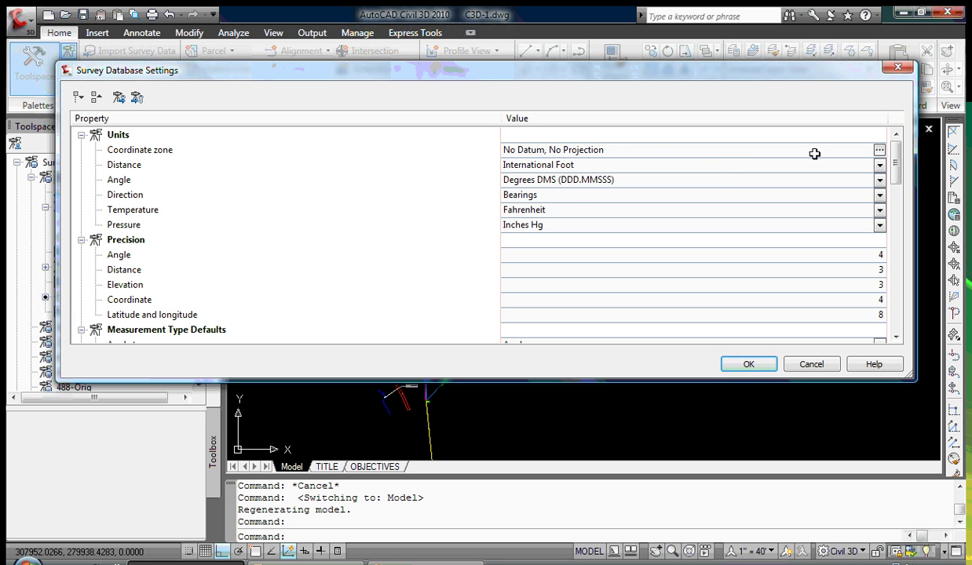
- Select coordinate zone NAD83 Rhode Island State Planes, US Foot (RI83F) under USA, Rhode Island
{"action": "left_click", "coordinate": [879, 152]}
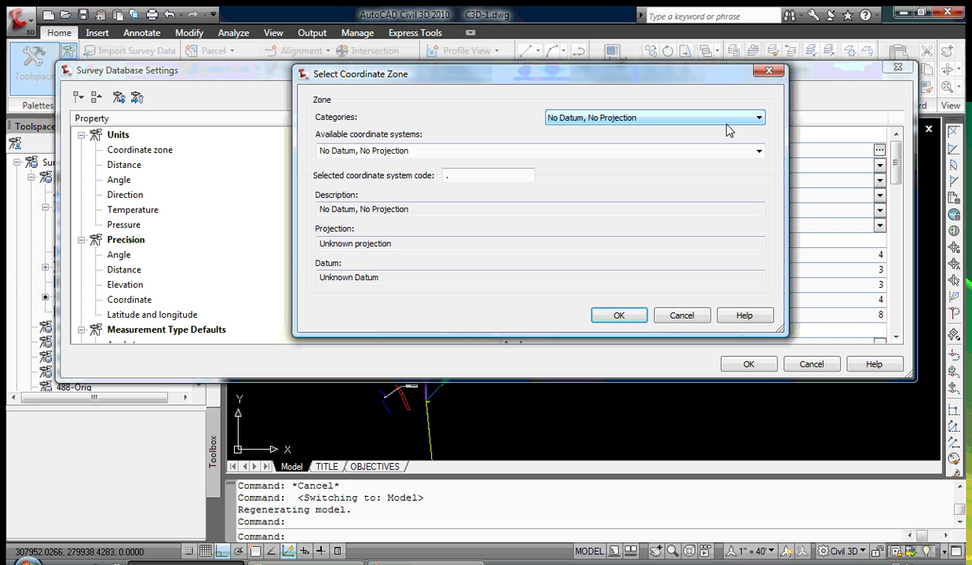
{"action": "left_click", "coordinate": [758, 118]}
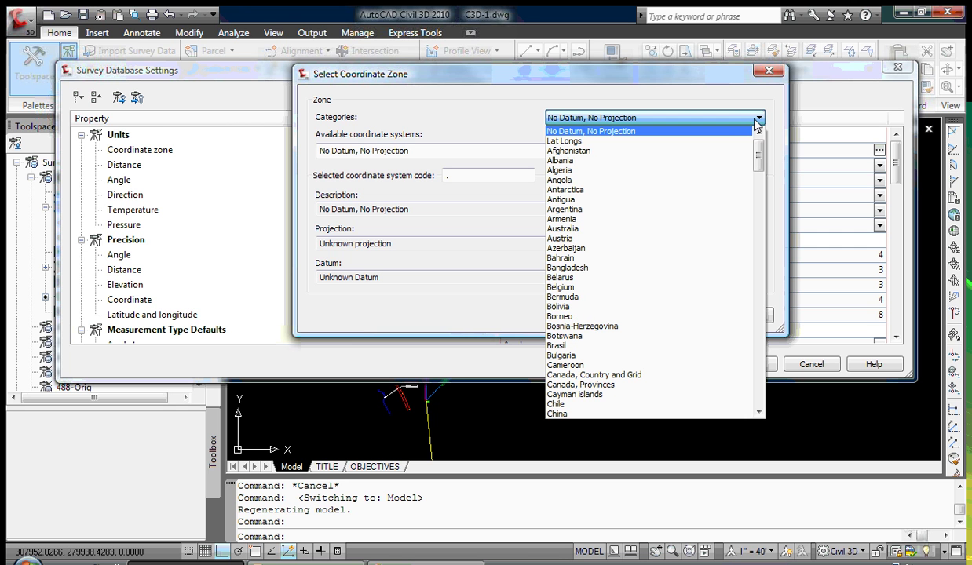
{"action": "left_click_drag", "start_coordinate": [758, 157], "coordinate": [763, 365]}
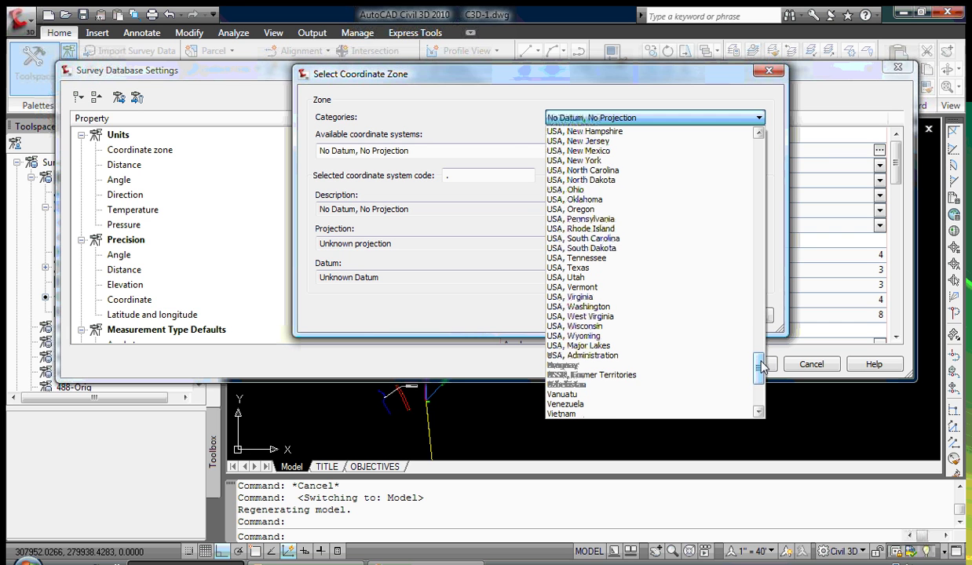
{"action": "left_click", "coordinate": [582, 229]}
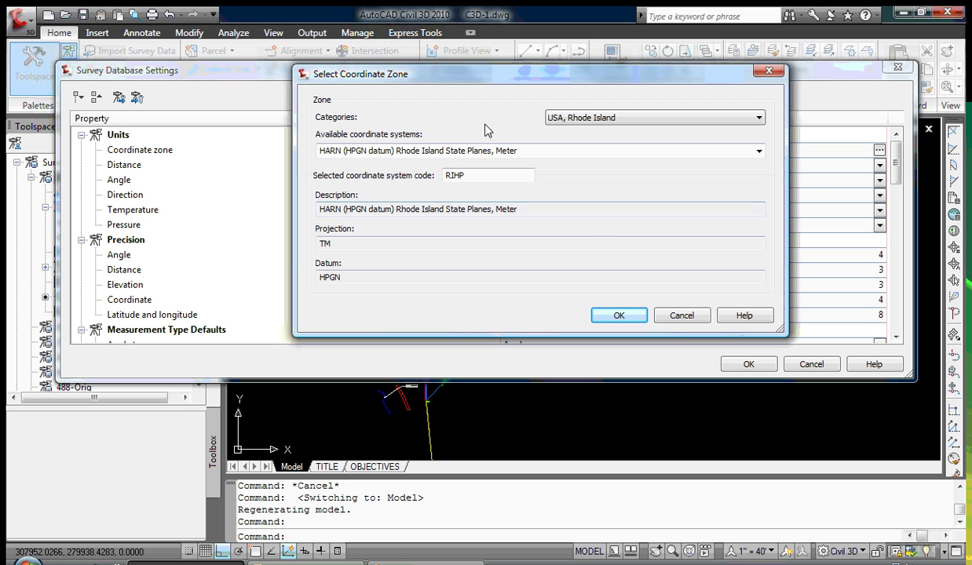
{"action": "left_click", "coordinate": [759, 152]}
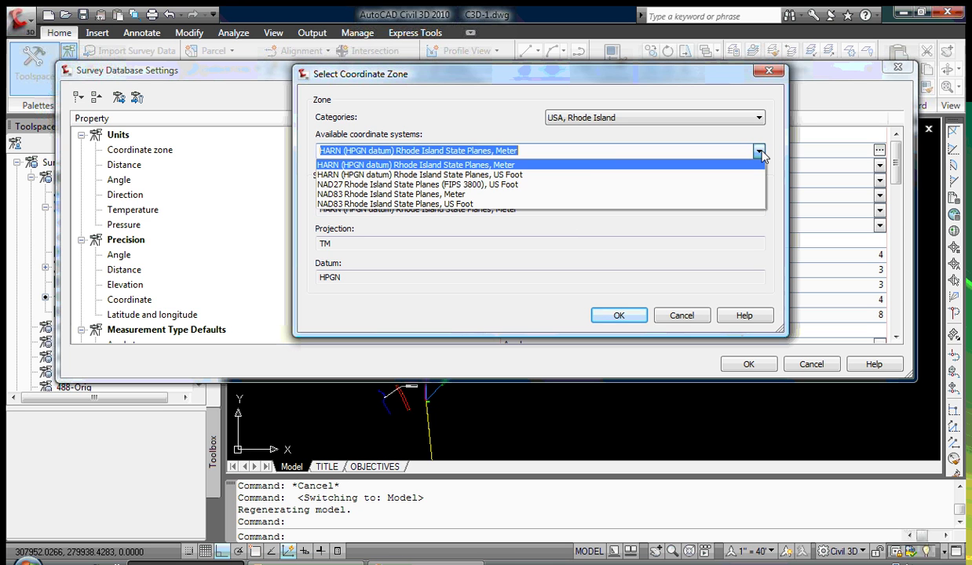
{"action": "left_click", "coordinate": [467, 206]}
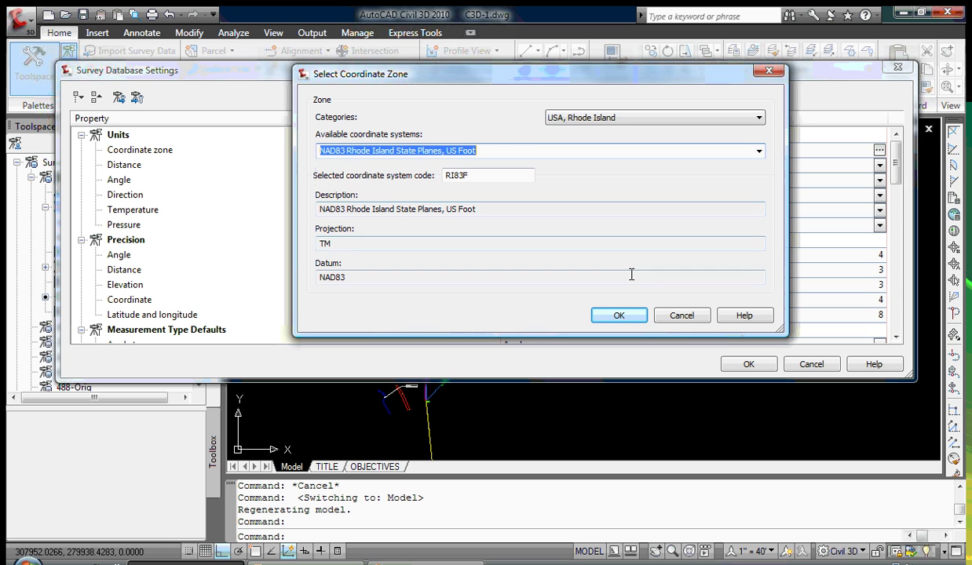
- Confirm the RI83F coordinate zone and close Survey Database Settings with OK
{"action": "left_click", "coordinate": [620, 315]}
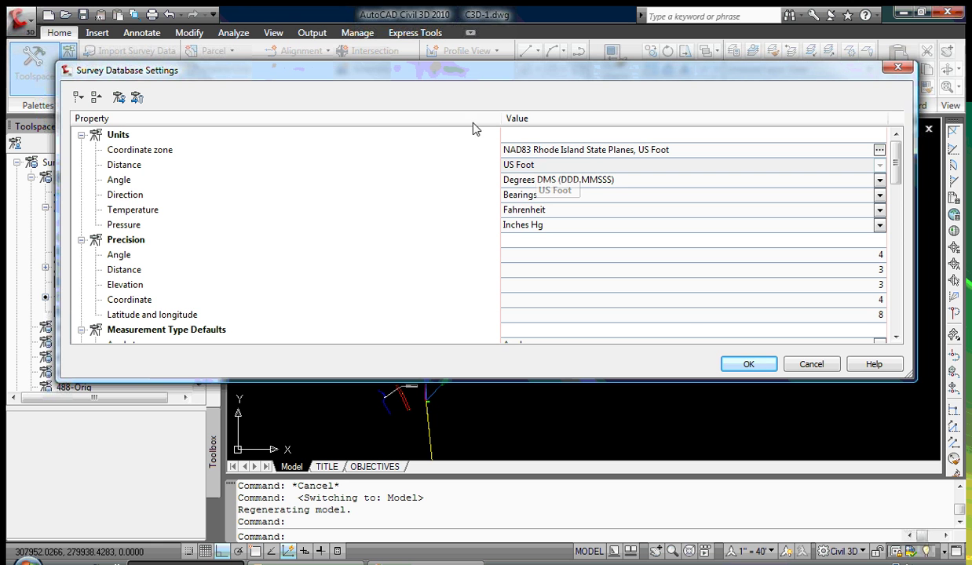
{"action": "left_click", "coordinate": [743, 366]}
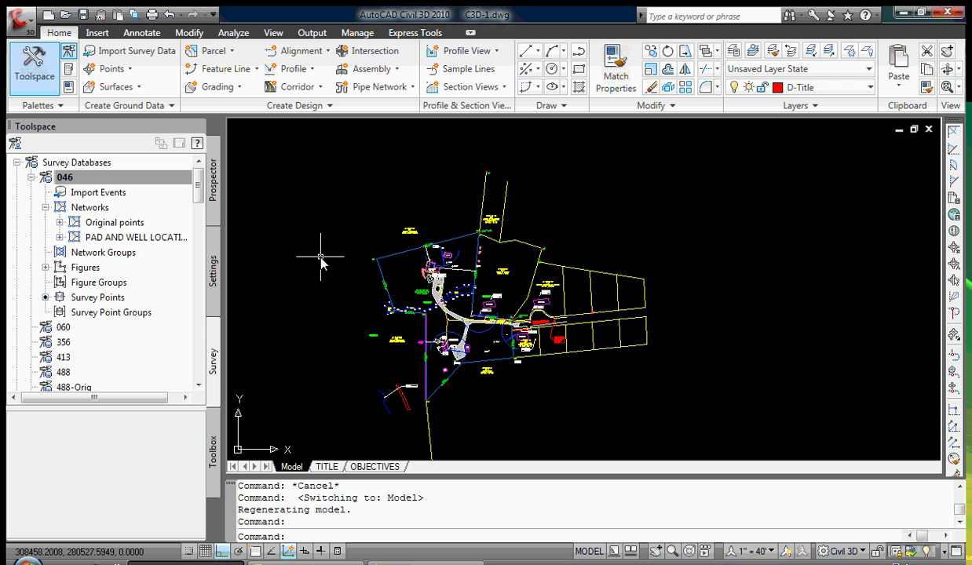
- Switch to the TITLE layout showing the Coordinate Systems title sheet
{"action": "left_click", "coordinate": [327, 466]}
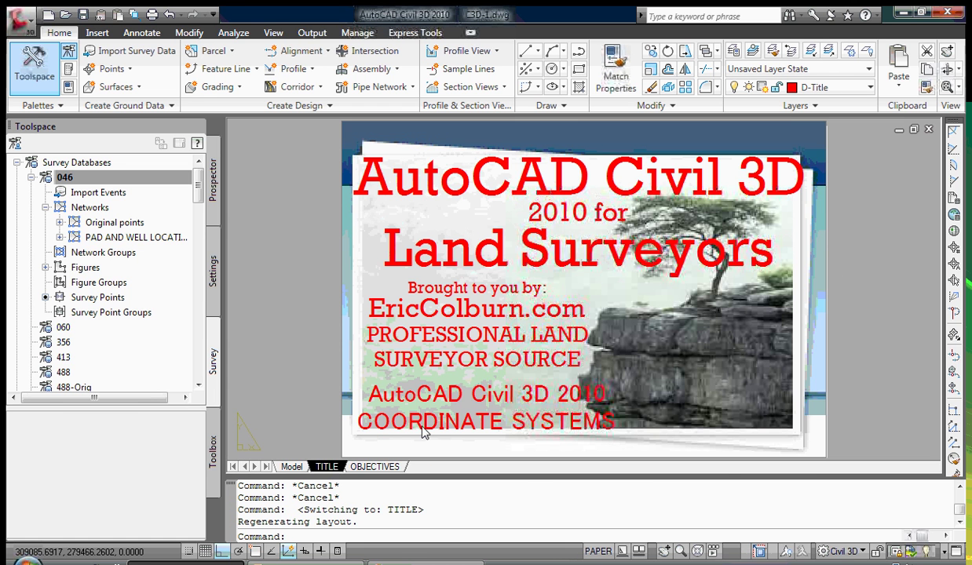